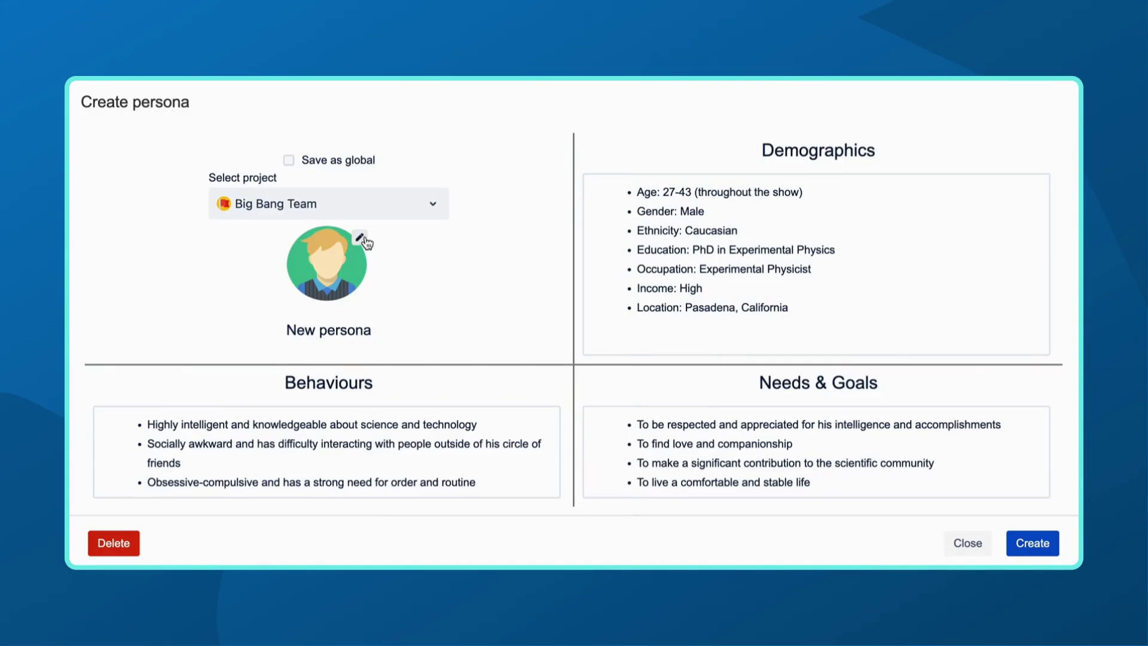
# Give the persona the dark-haired cartoon avatar, enter the persona's full name, and create it.
pyautogui.click(360, 237)
pyautogui.click(443, 477)
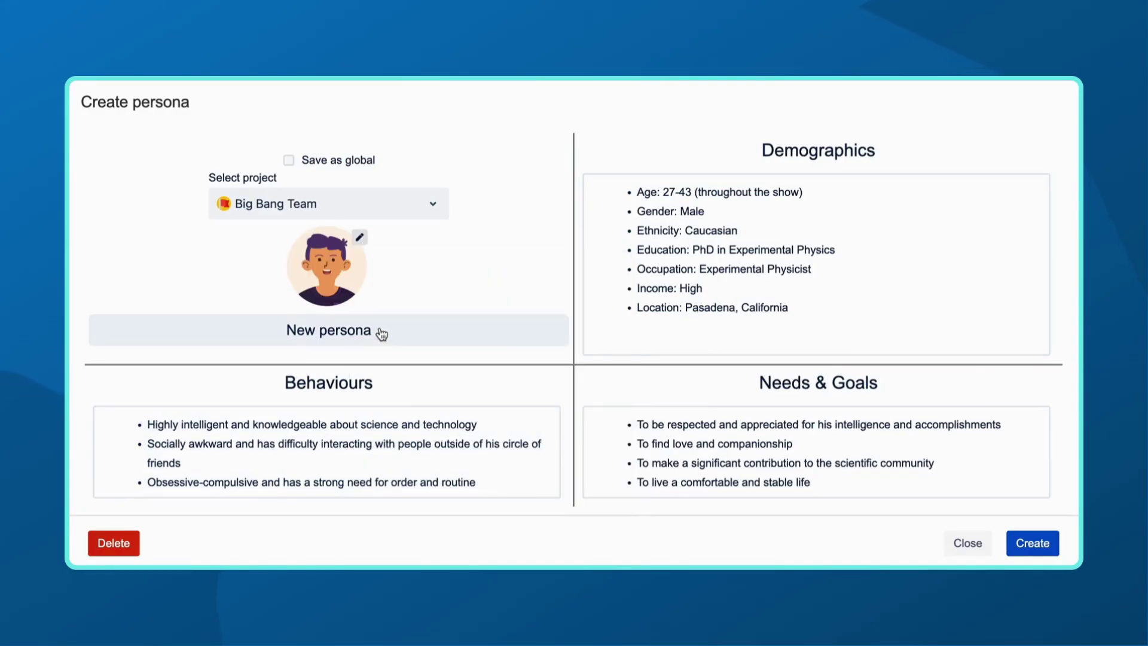
pyautogui.click(387, 328)
pyautogui.press('BackSpace')
pyautogui.press('BackSpace')
pyautogui.press('BackSpace')
pyautogui.press('BackSpace')
pyautogui.press('BackSpace')
pyautogui.press('BackSpace')
pyautogui.press('BackSpace')
pyautogui.press('BackSpace')
pyautogui.press('BackSpace')
pyautogui.press('BackSpace')
pyautogui.press('BackSpace')
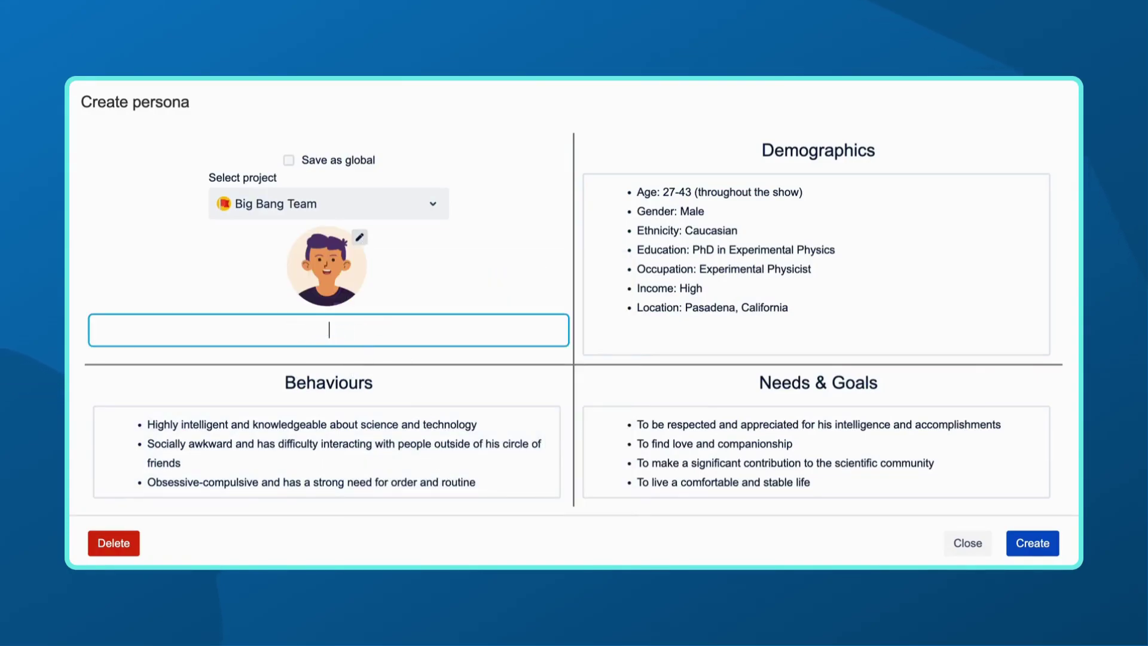
pyautogui.write('Leonard Hofstadter')
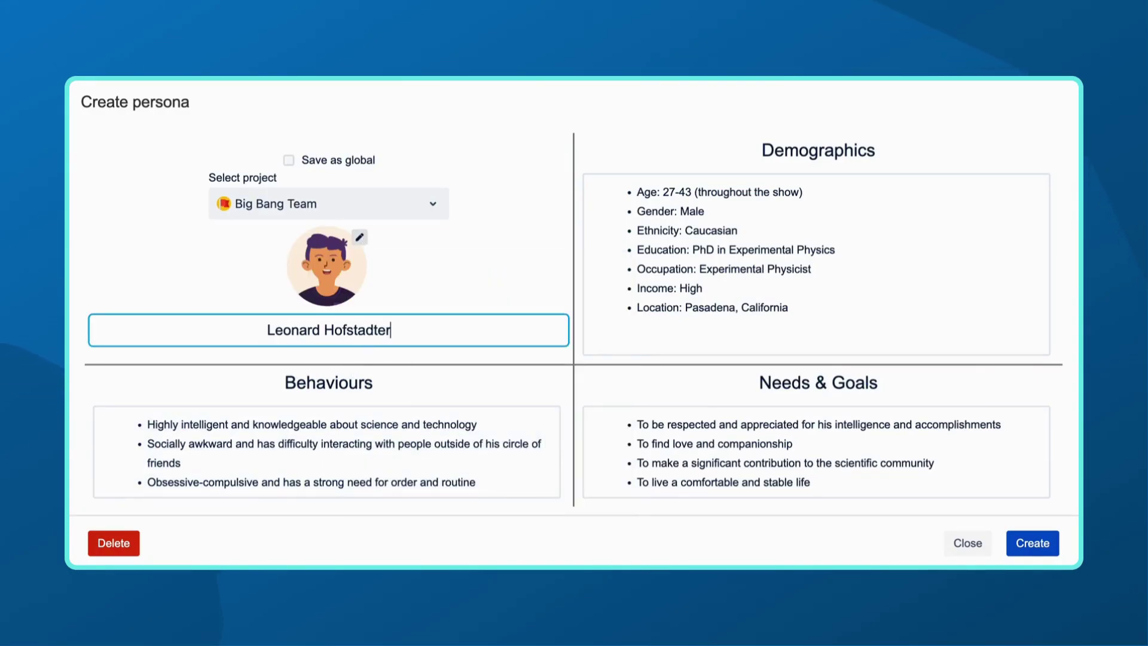
pyautogui.click(549, 267)
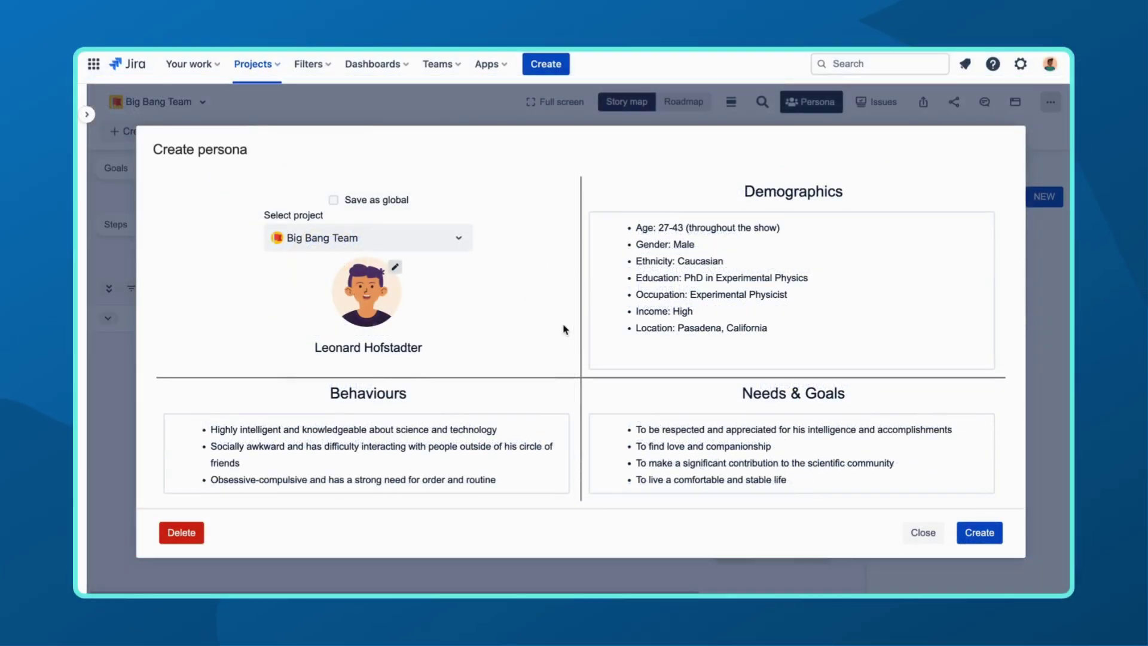
pyautogui.click(981, 533)
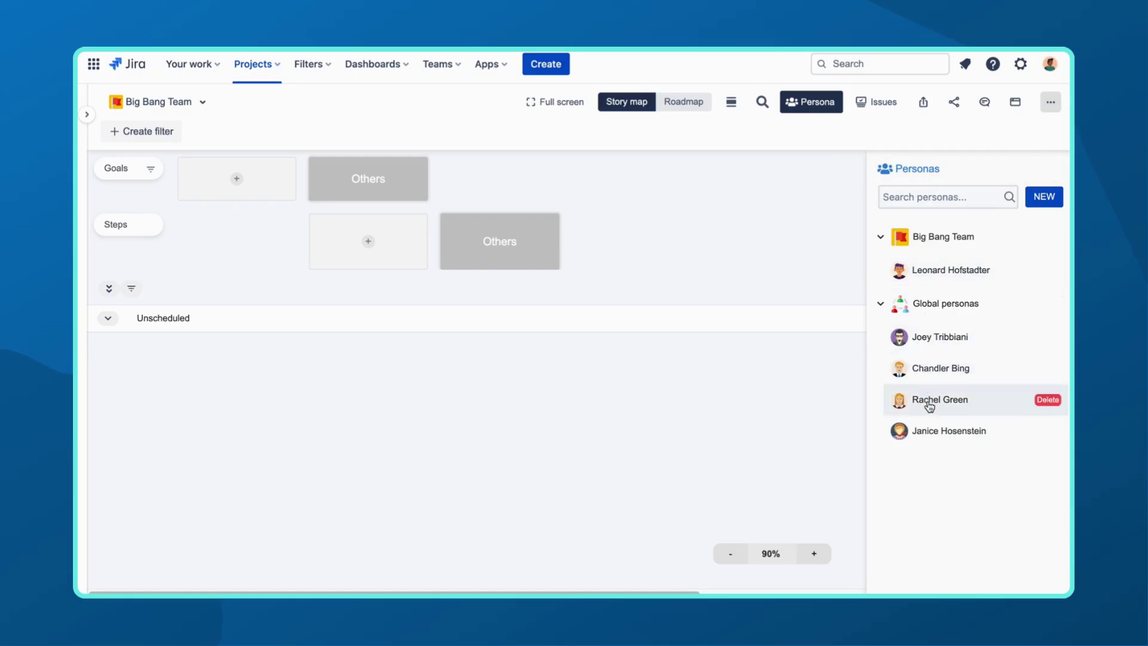
# Finish the game engine goal and add the deployment goal after it.
pyautogui.click(936, 437)
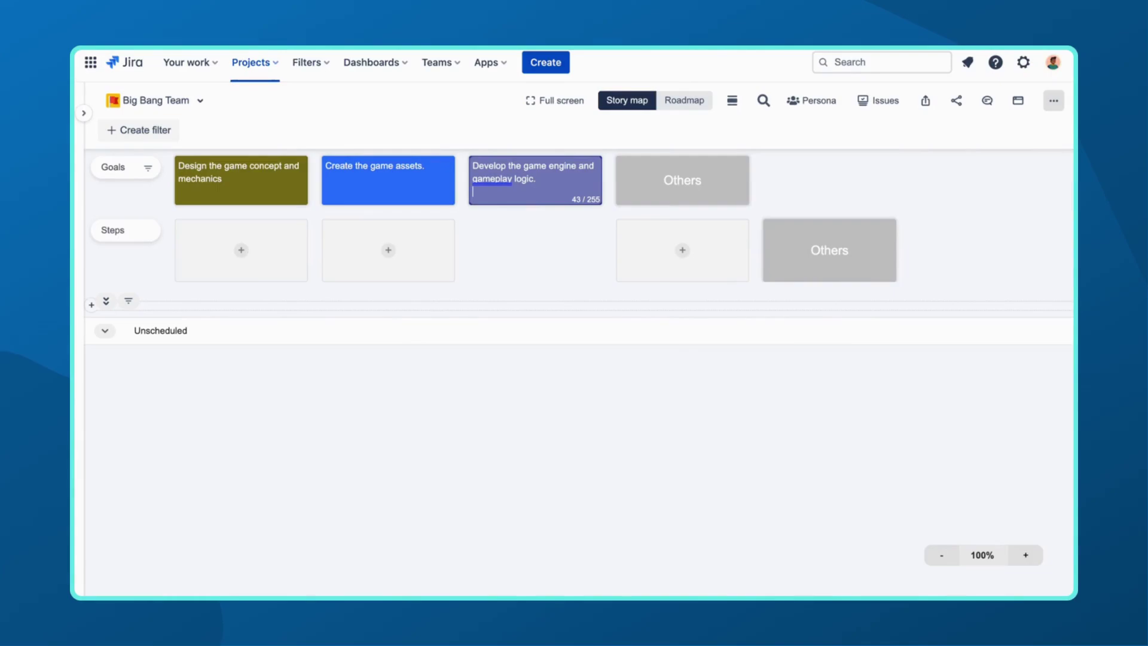
pyautogui.click(610, 186)
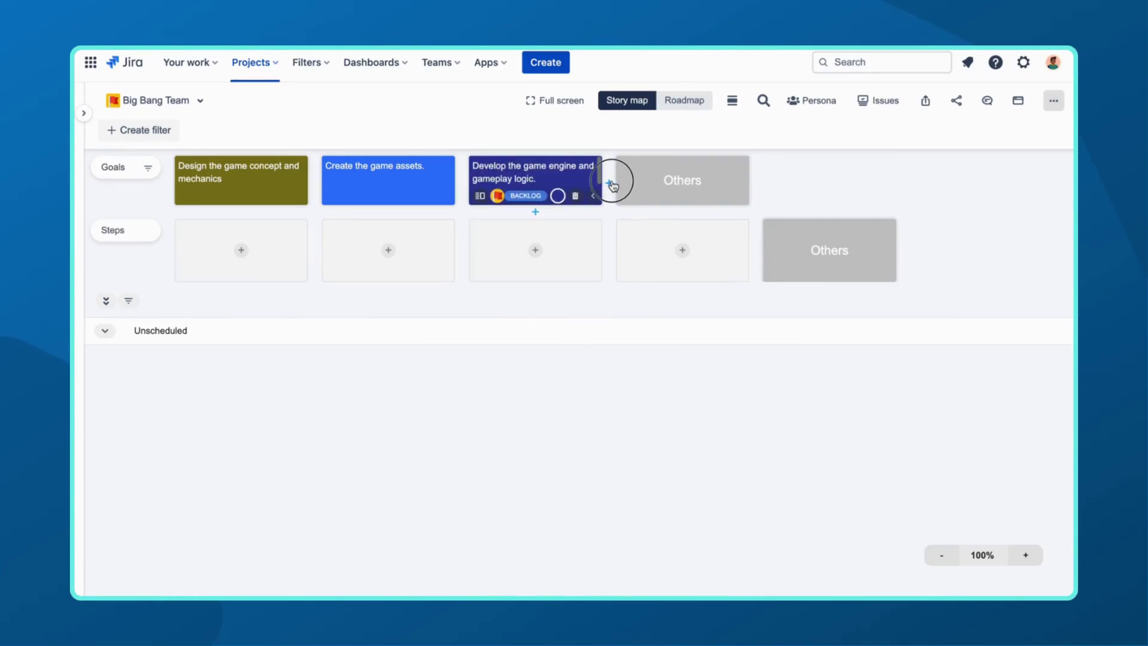
pyautogui.click(610, 184)
pyautogui.write('Deploy the game to the app store.')
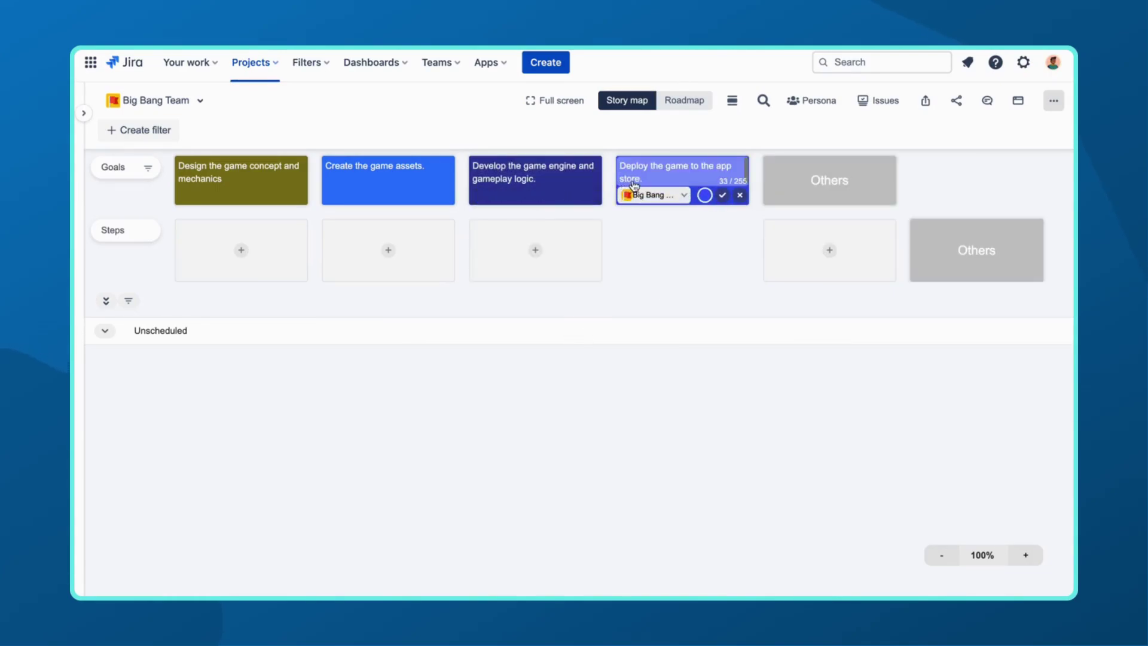
pyautogui.click(722, 196)
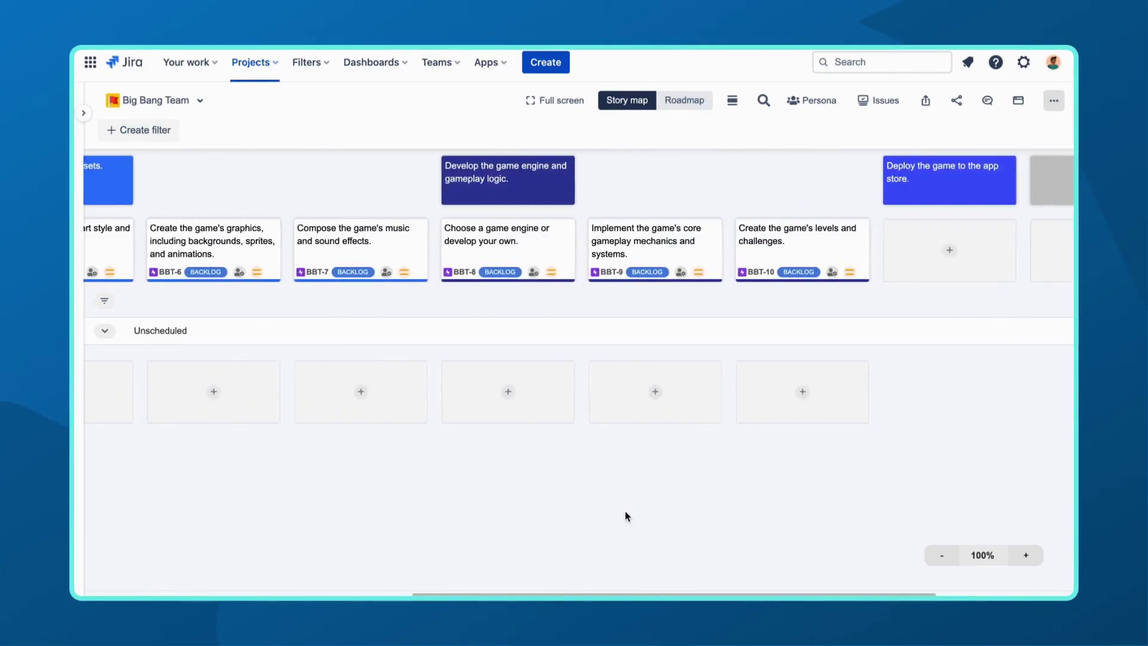
# Add a testing step card after the levels step.
pyautogui.hscroll(5, 626, 517)
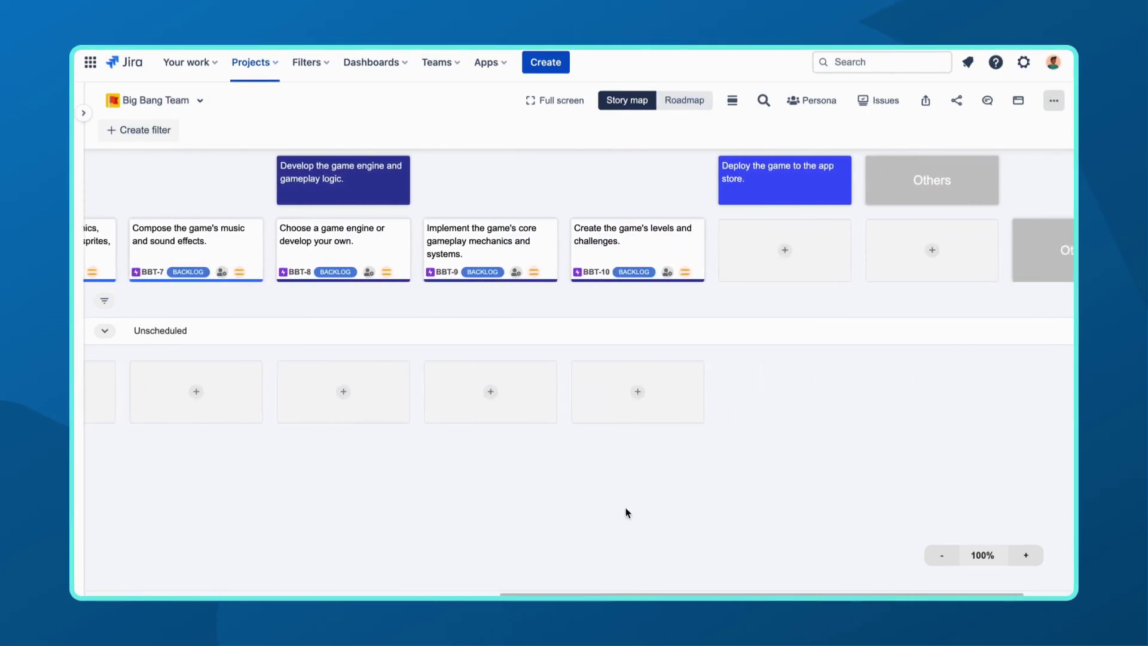
pyautogui.click(612, 253)
pyautogui.write('Test the game thoroughly to fix any bugs.')
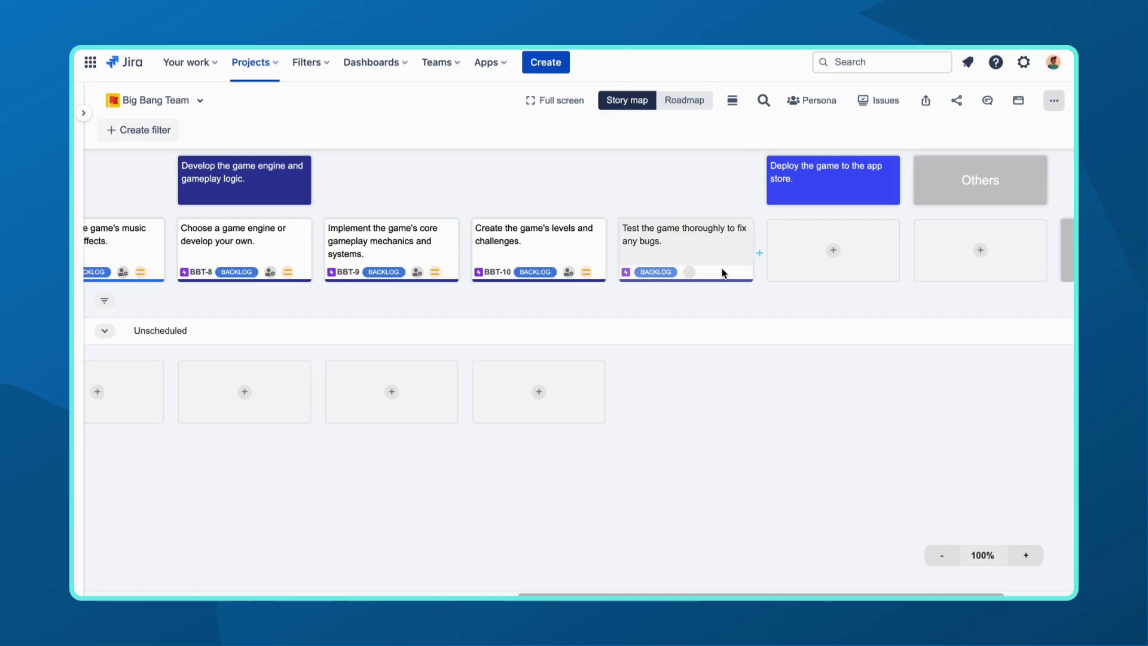
pyautogui.click(721, 269)
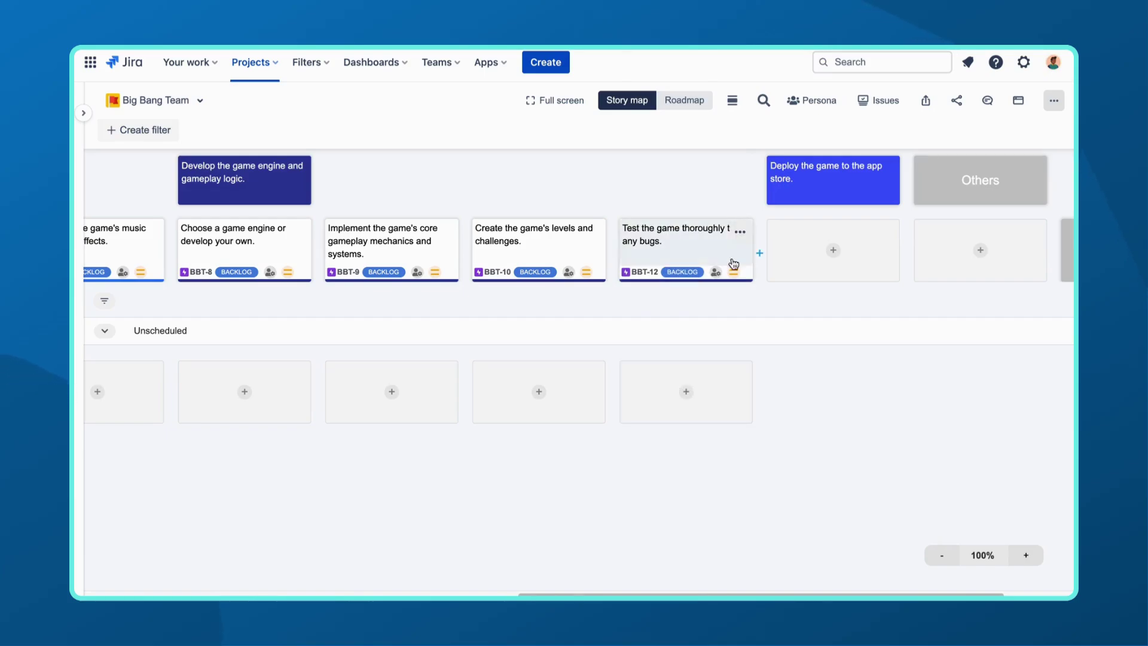
# Add developer account and submit-for-review steps under the deployment goal.
pyautogui.click(805, 251)
pyautogui.write('Create a developer account for the app store(s) where you want to publish your game.')
pyautogui.click(866, 269)
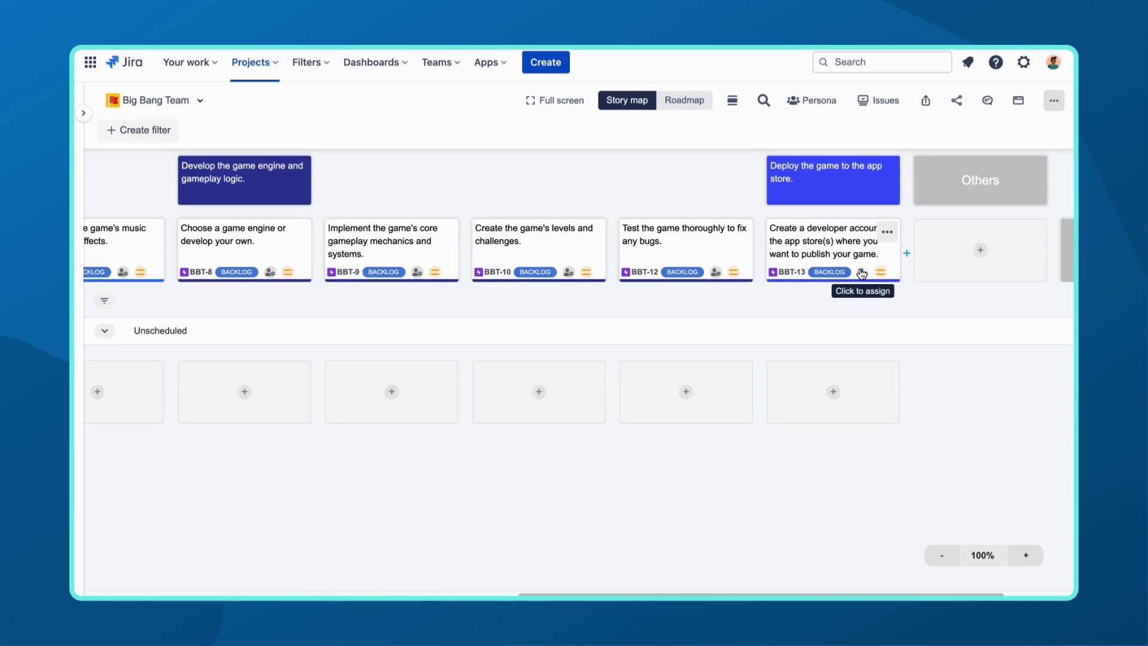
pyautogui.click(916, 252)
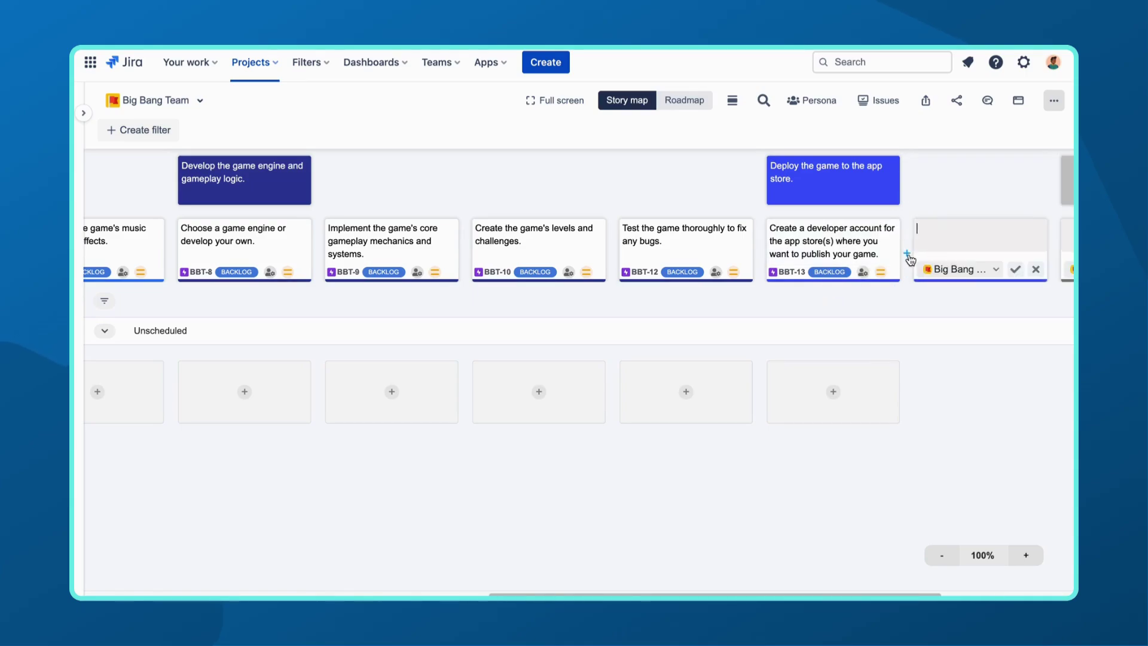
pyautogui.write('Submit your game for review.')
pyautogui.click(1016, 269)
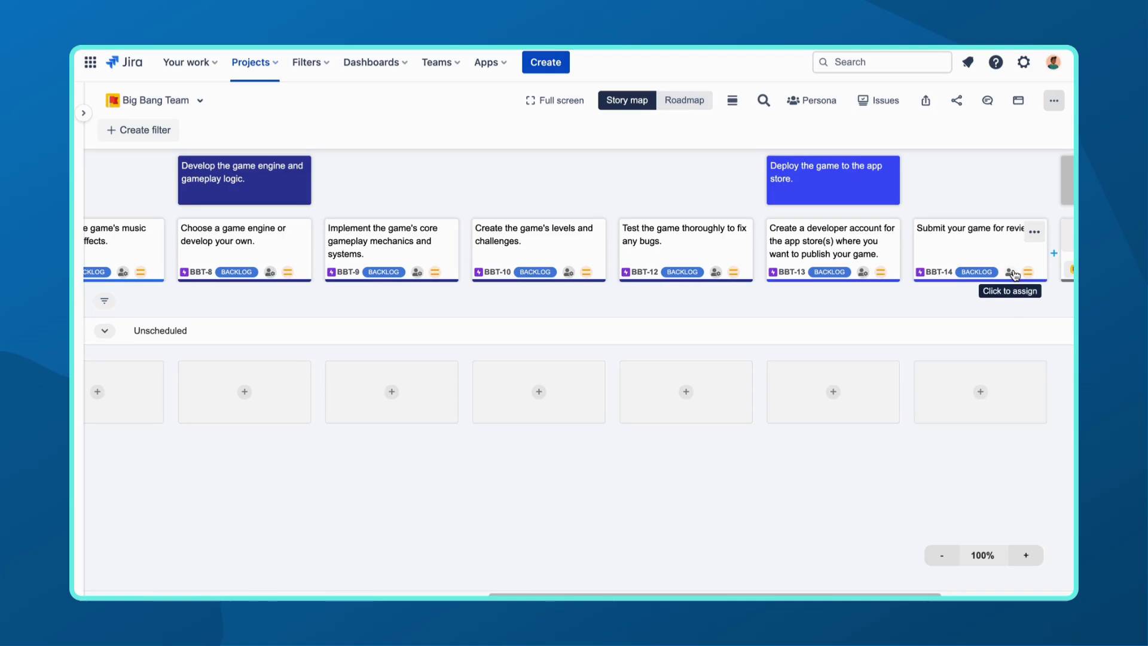
pyautogui.click(1053, 254)
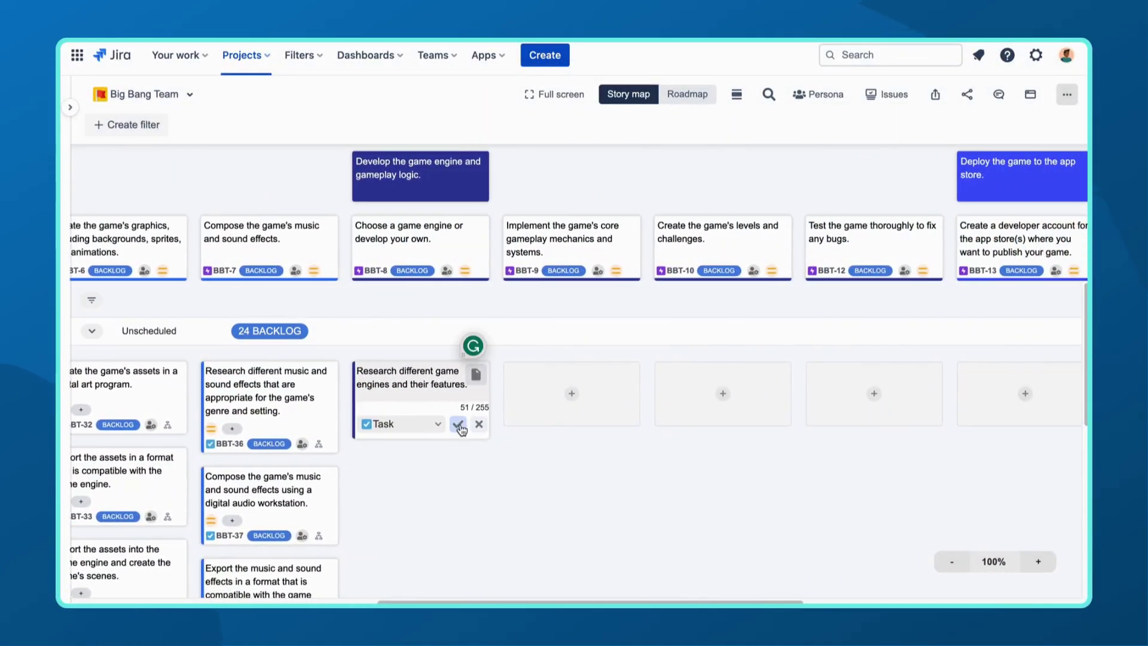
# Save the engine research, engine needs and custom engine task cards.
pyautogui.click(458, 424)
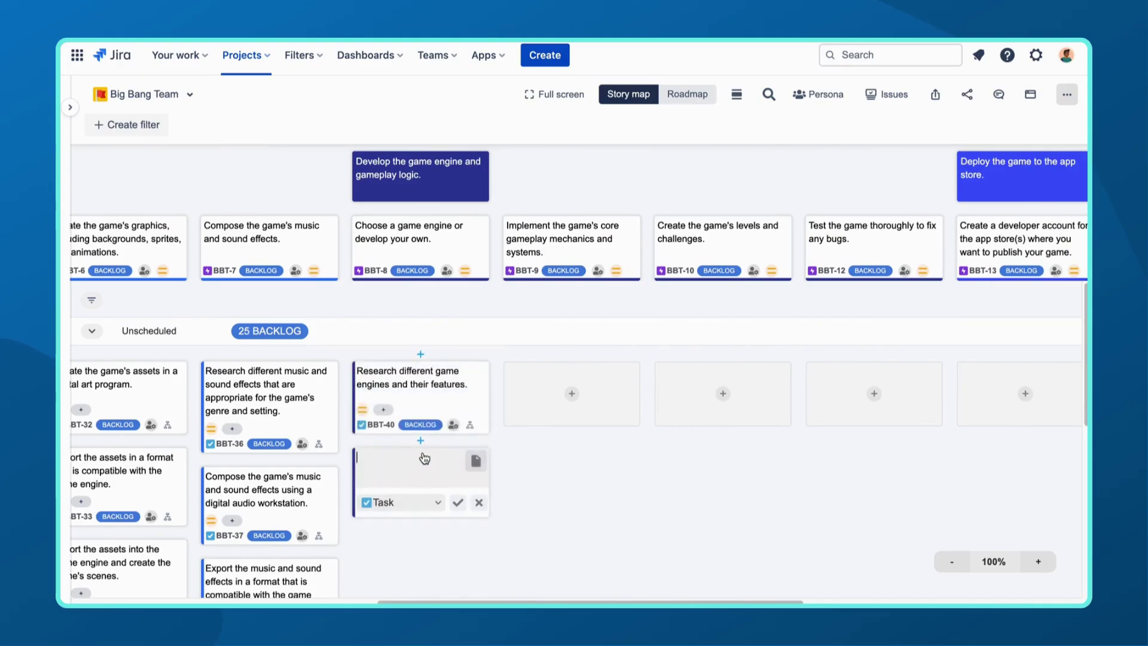
pyautogui.write('Consider the needs of the game and the team when choosing a game engine.')
pyautogui.click(458, 516)
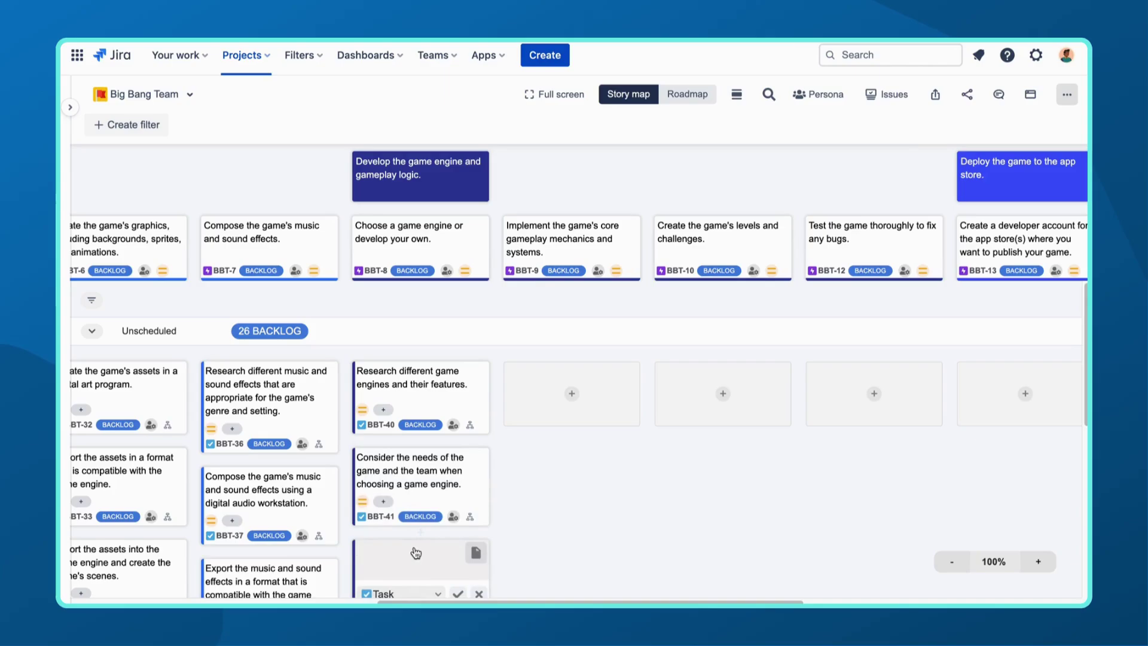
pyautogui.write('If necessary, develop a custom game engine that meets the specific needs of the game.')
pyautogui.click(458, 570)
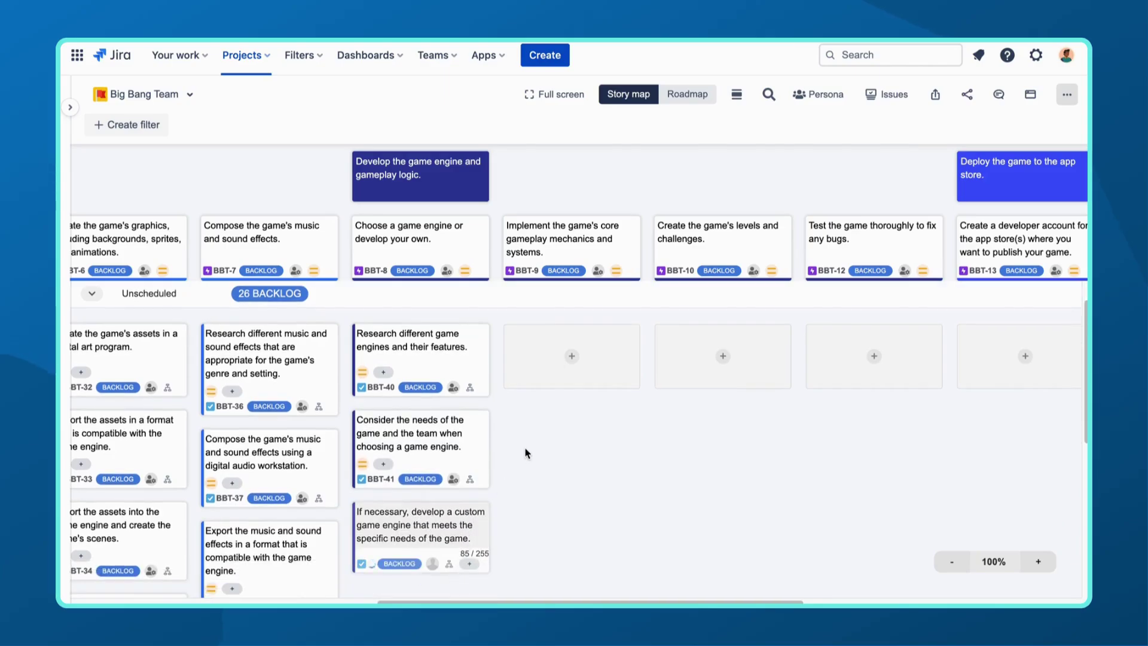
# Confirm the pasted story and add 'Microsoft Store' and 'Apple App Store' sub-tasks to the developer-account story.
pyautogui.click(572, 356)
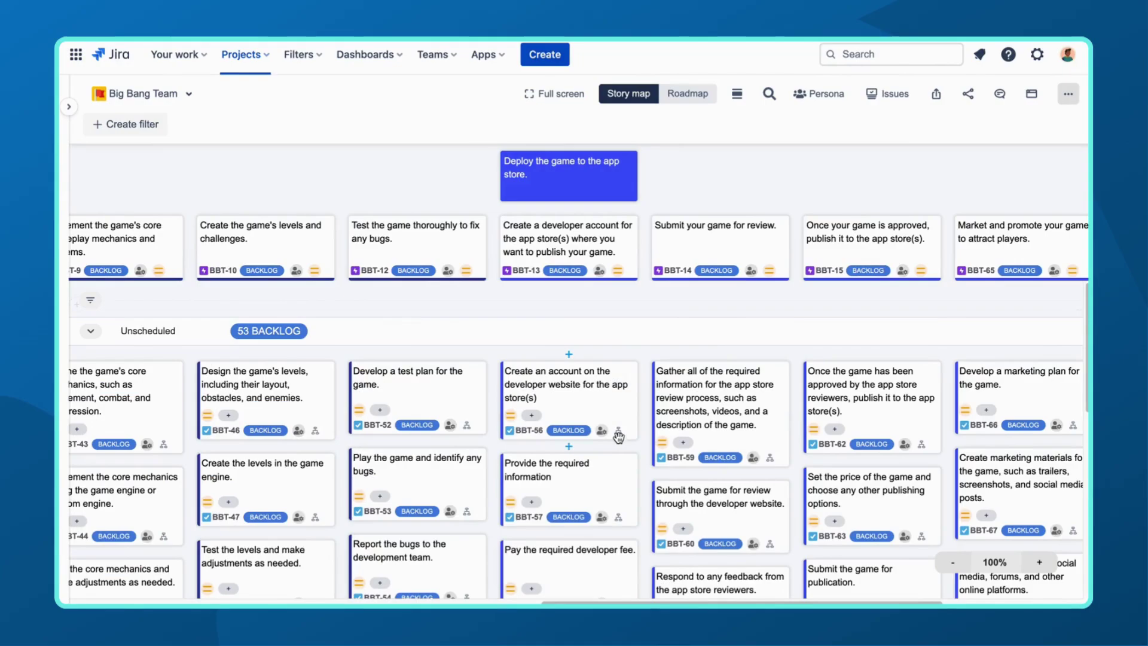
pyautogui.click(618, 430)
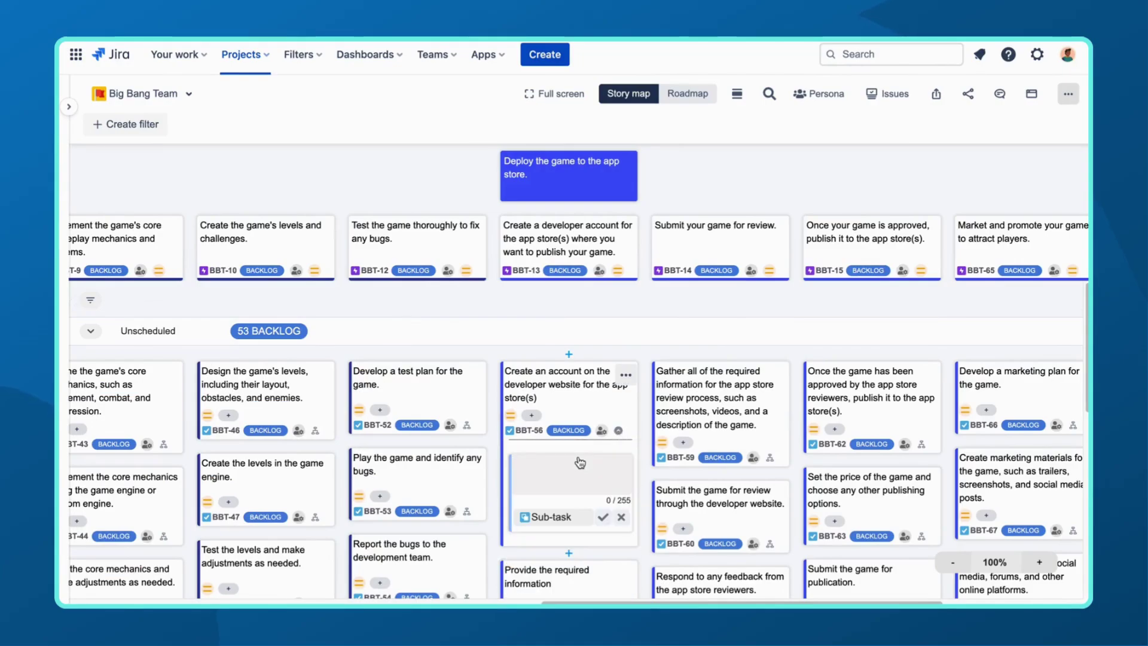
pyautogui.write('Microsoft Store')
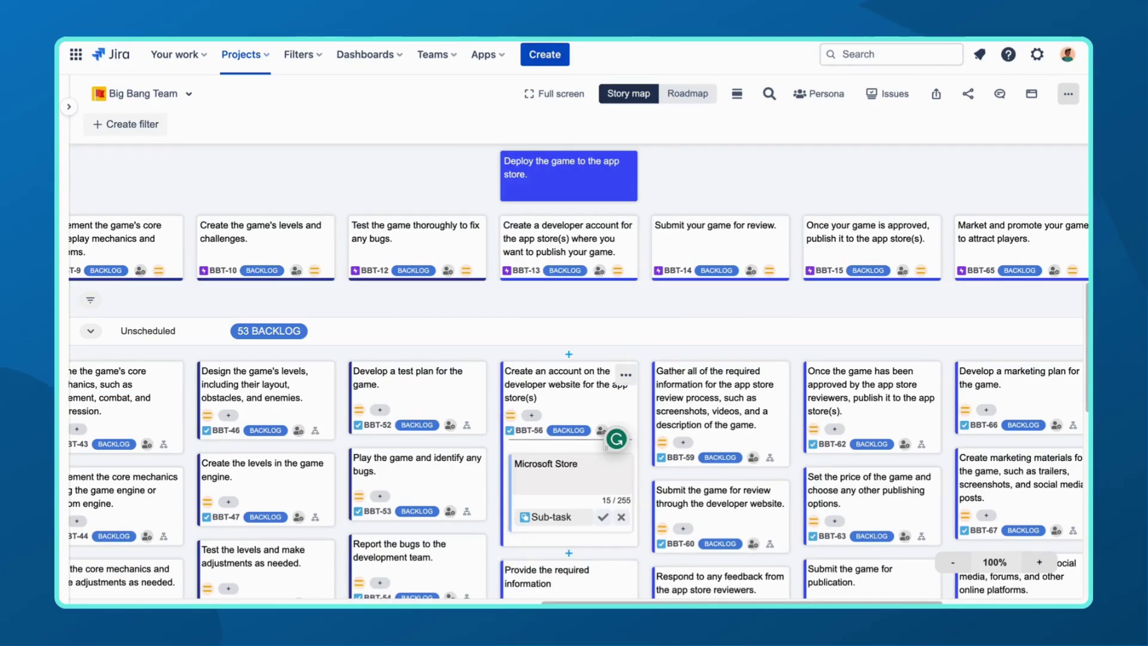
pyautogui.click(602, 516)
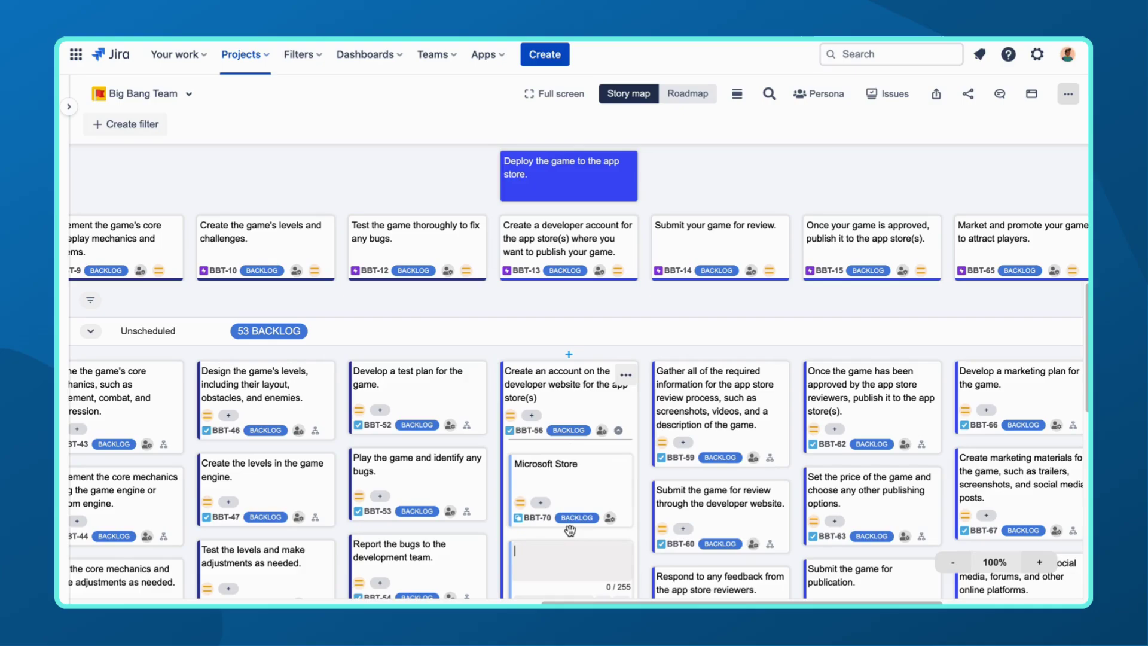
pyautogui.press('Return')
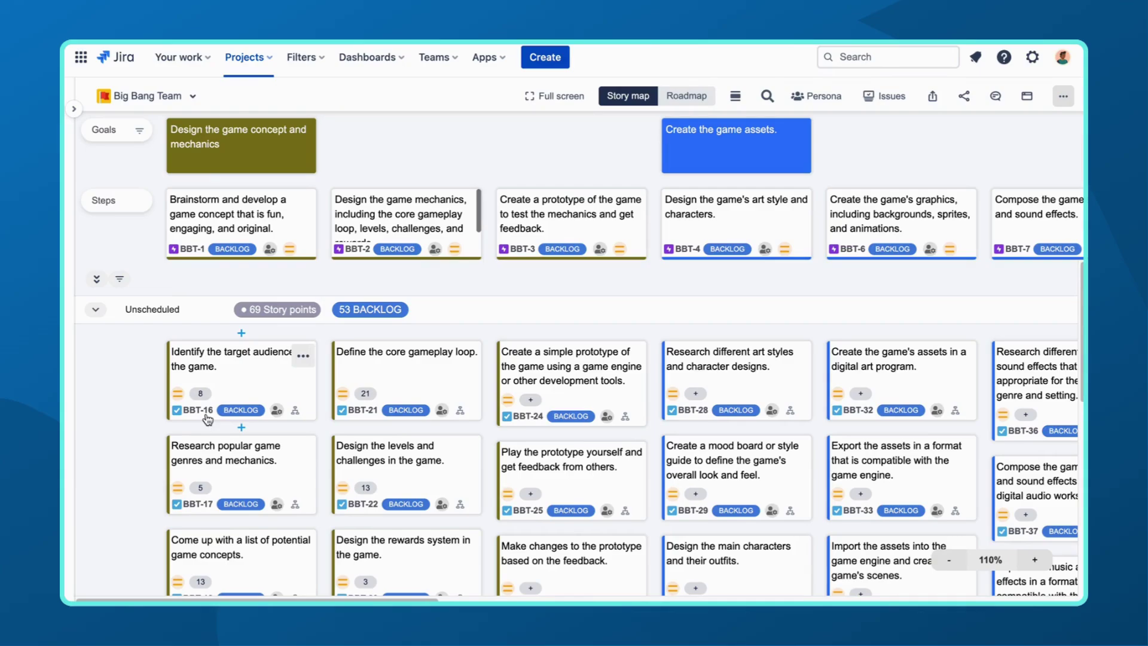
# Change BBT-16's story point estimate from 8 to 13.
pyautogui.click(199, 410)
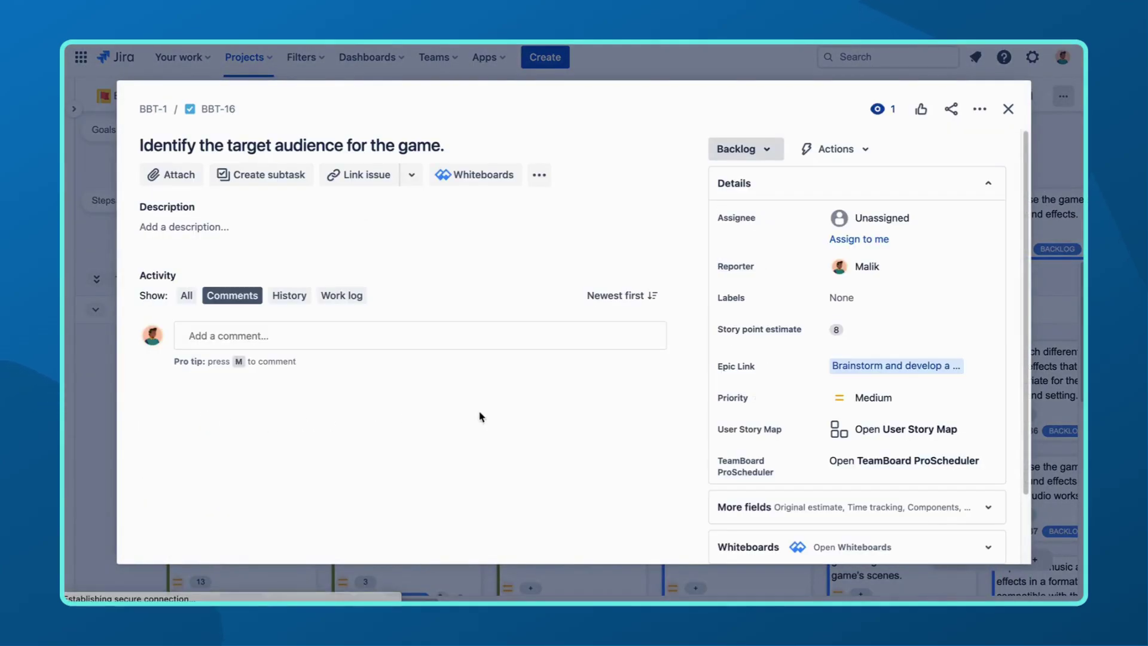
pyautogui.click(835, 336)
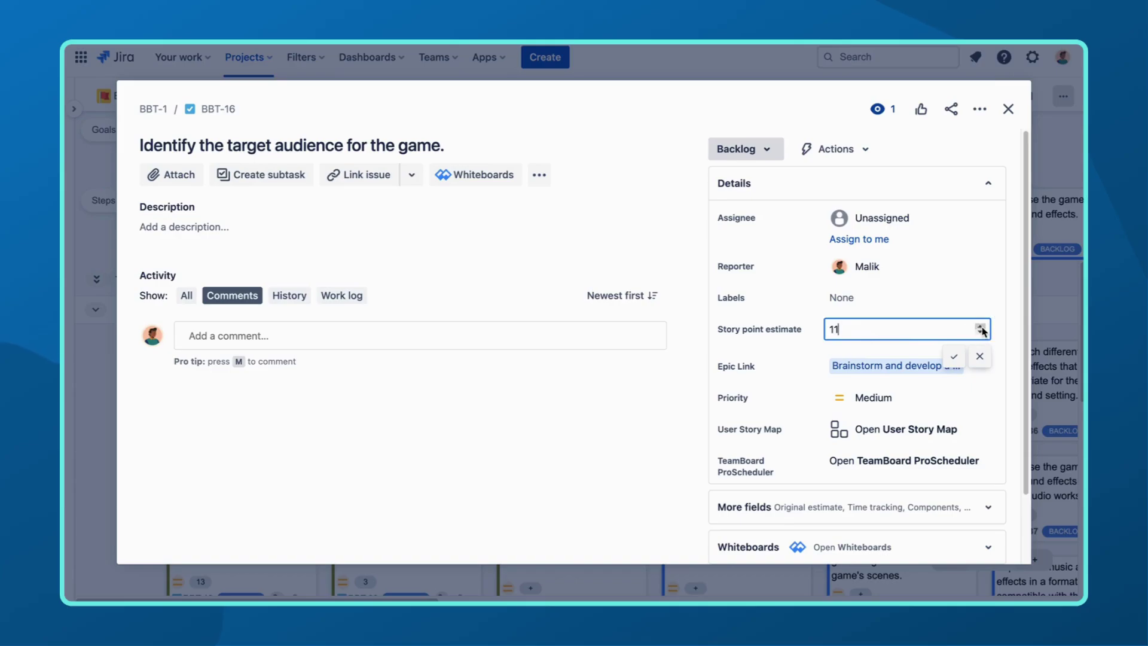
pyautogui.click(955, 358)
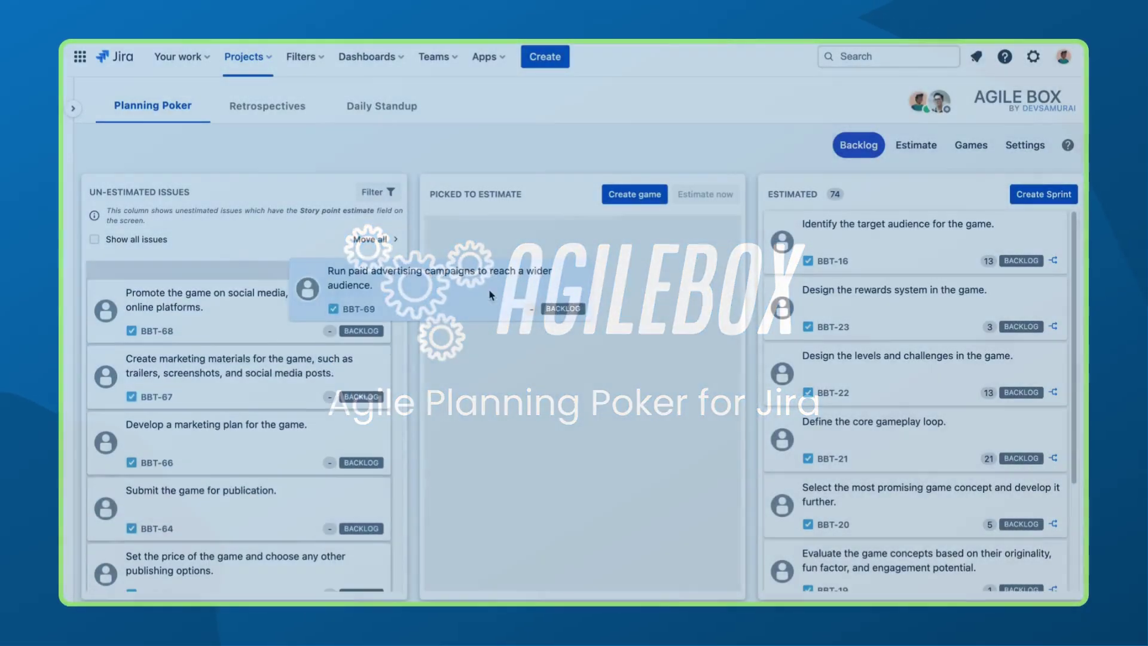
# Queue BBT-69, BBT-68 and BBT-67 in Picked to Estimate.
pyautogui.moveTo(489, 294); pyautogui.dragTo(502, 311)
pyautogui.moveTo(198, 299); pyautogui.dragTo(508, 263)
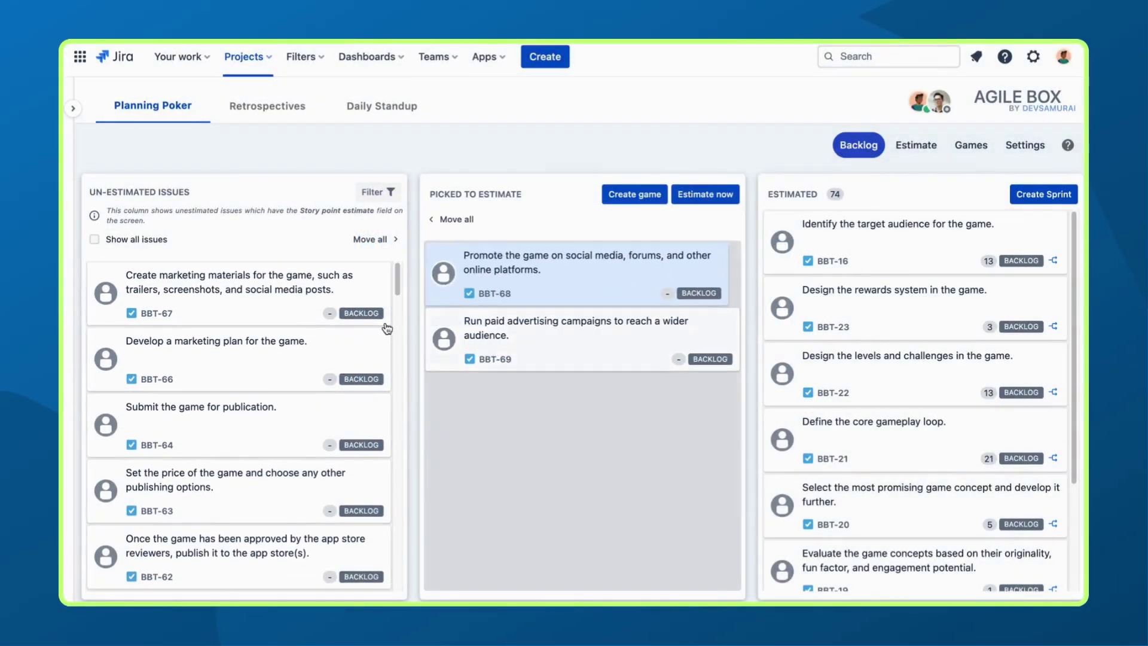
pyautogui.moveTo(358, 293); pyautogui.dragTo(509, 264)
# Run a timed estimation round on BBT-67 and vote 3 points.
pyautogui.click(910, 148)
pyautogui.click(912, 203)
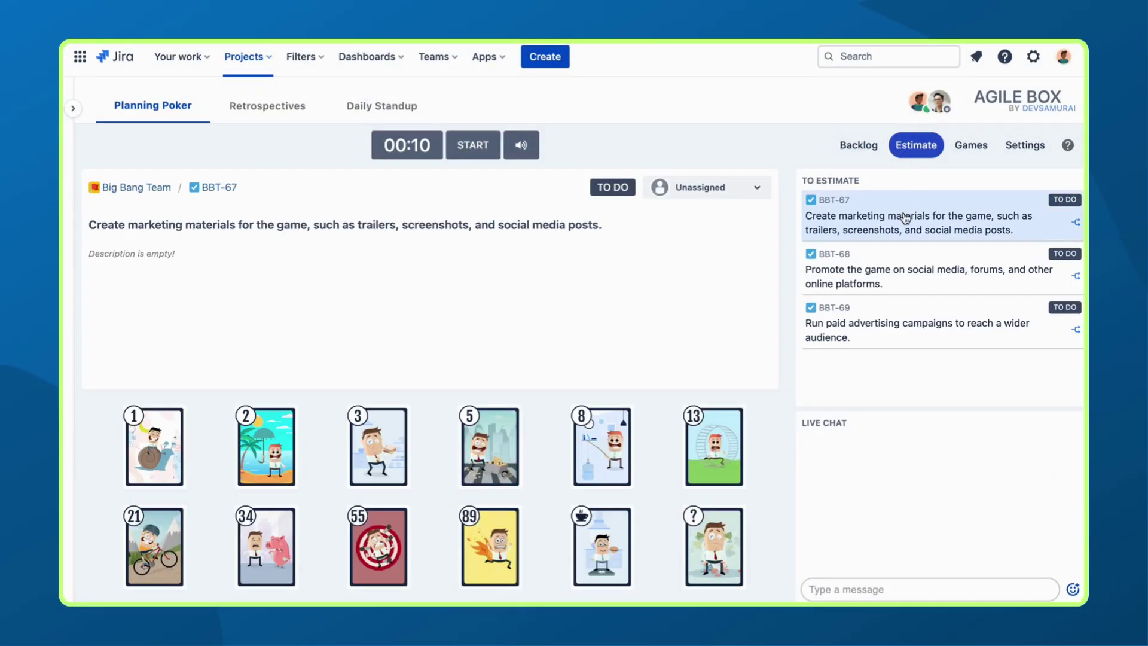
pyautogui.click(472, 145)
pyautogui.click(379, 468)
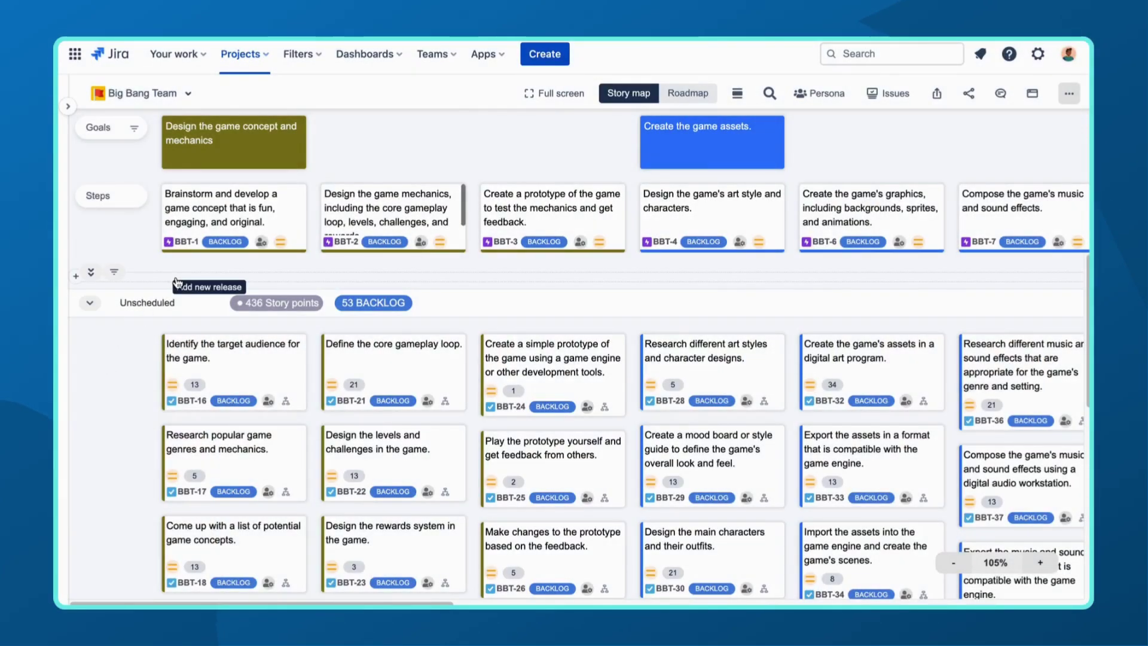
# Start a release named 'Release 1.0.0' with description 'This is a description of Release 1.0.0'.
pyautogui.click(170, 289)
pyautogui.click(334, 258)
pyautogui.write('Release')
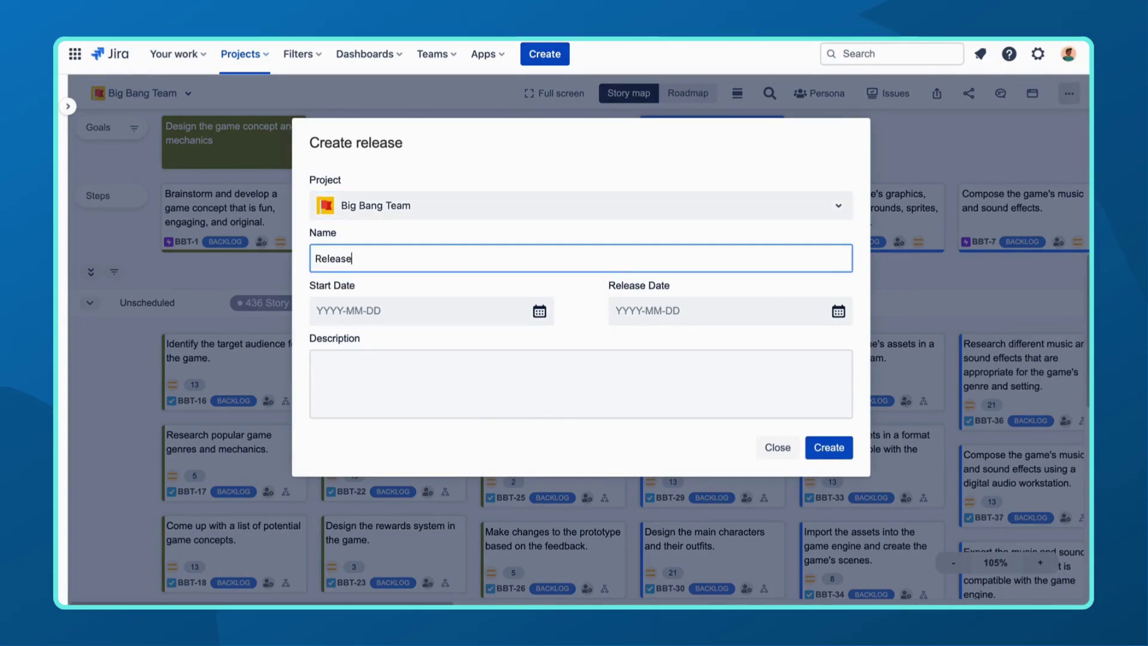
pyautogui.write(' 1.0.0')
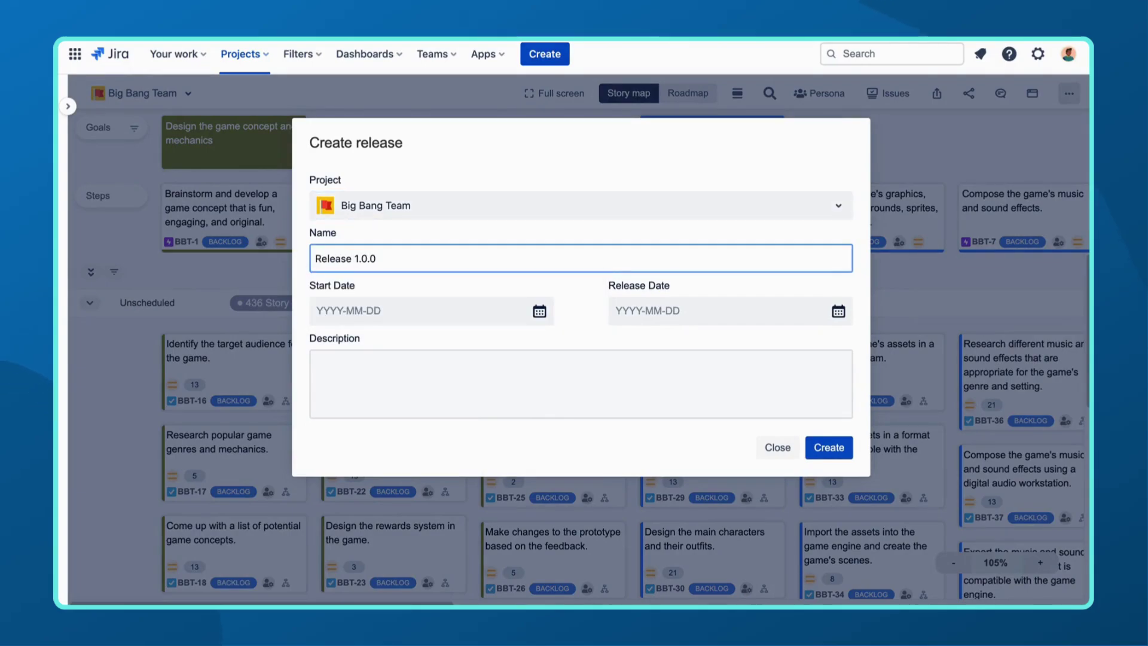
pyautogui.click(361, 369)
pyautogui.write('This is a description of Release 1.0.0!')
# Set the release start date to 2023-11-01.
pyautogui.click(540, 311)
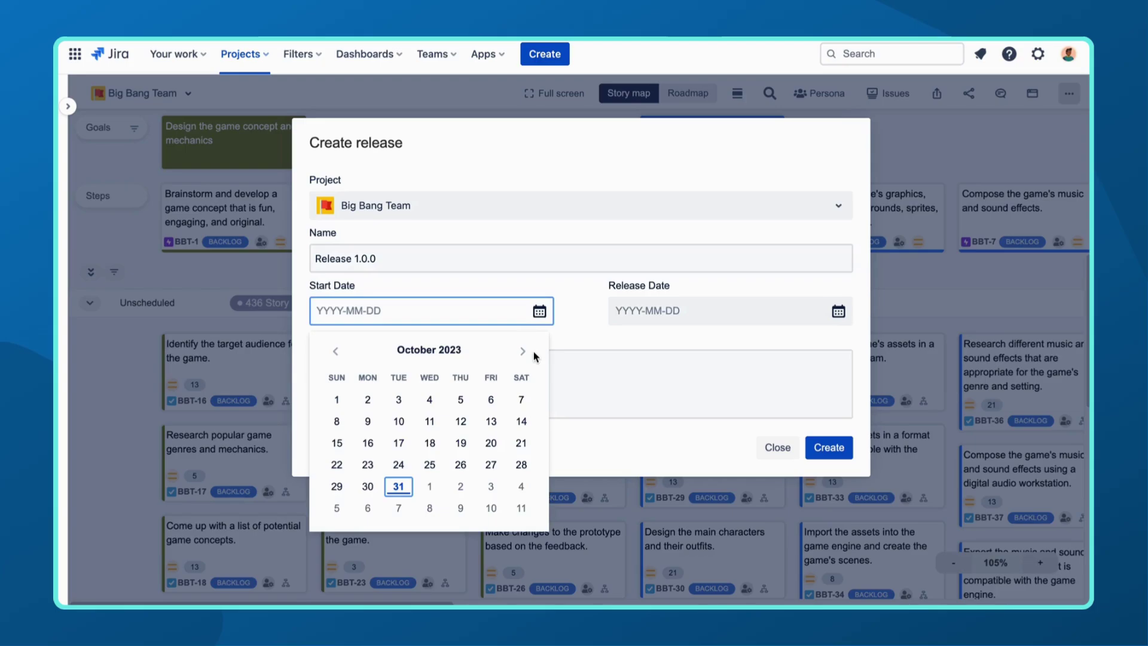
pyautogui.click(523, 351)
pyautogui.click(429, 400)
pyautogui.click(838, 311)
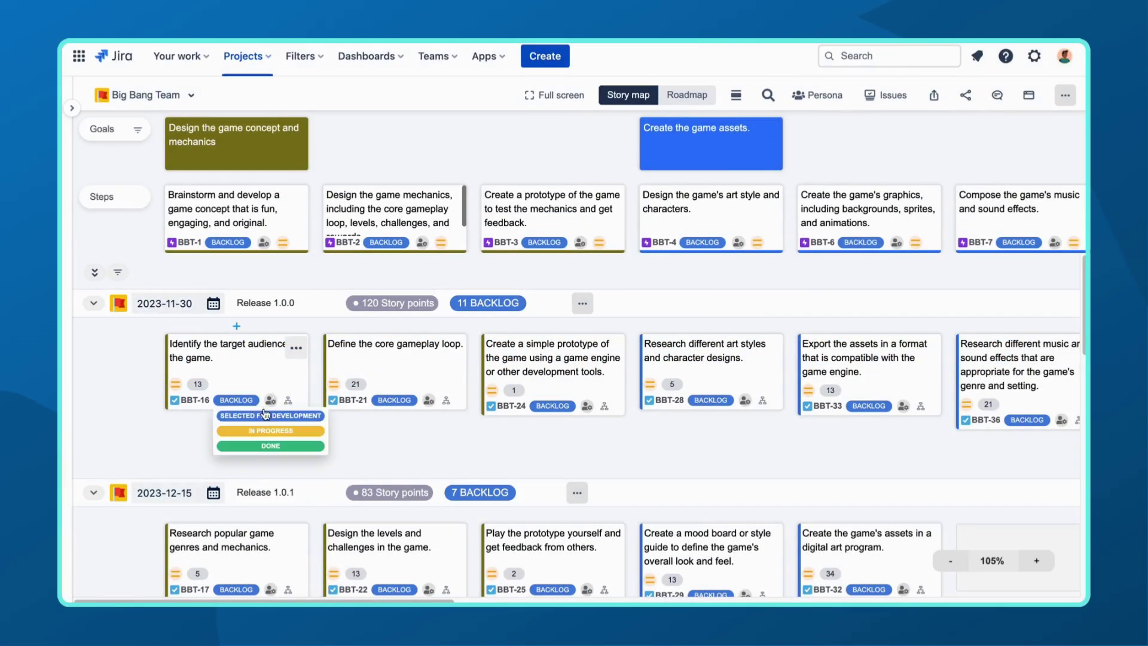
# Set BBT-16, BBT-21, BBT-24 and BBT-33 to In Progress, and BBT-28 to Selected for Development.
pyautogui.click(251, 428)
pyautogui.click(394, 400)
pyautogui.click(395, 428)
pyautogui.click(553, 405)
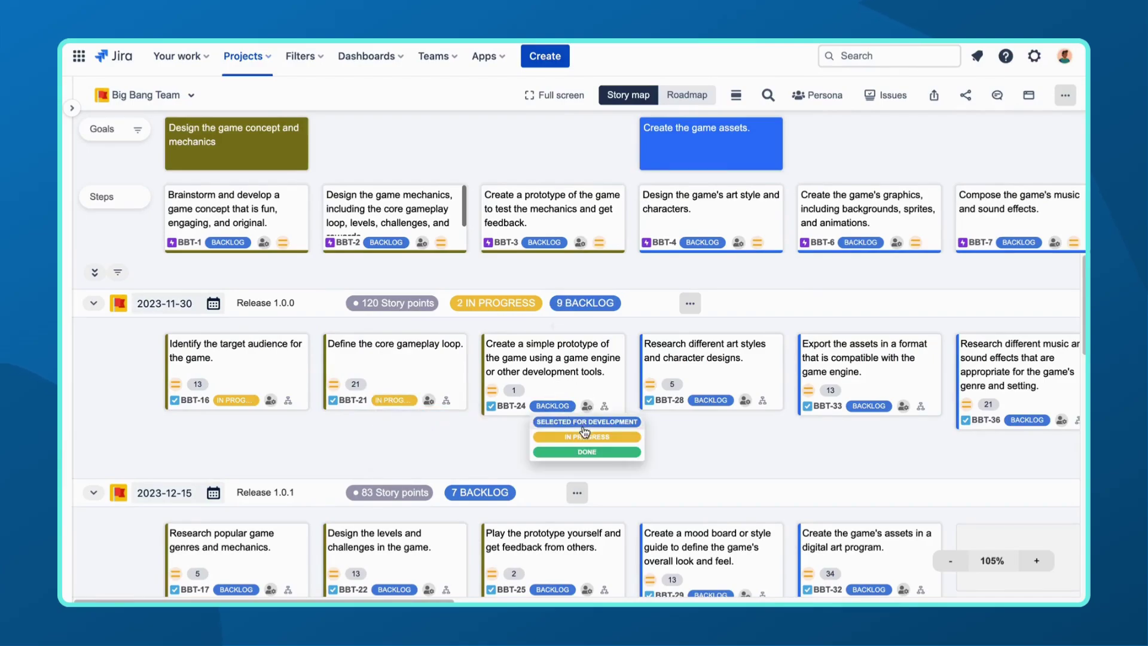
pyautogui.click(554, 433)
pyautogui.click(711, 400)
pyautogui.click(718, 416)
pyautogui.click(869, 405)
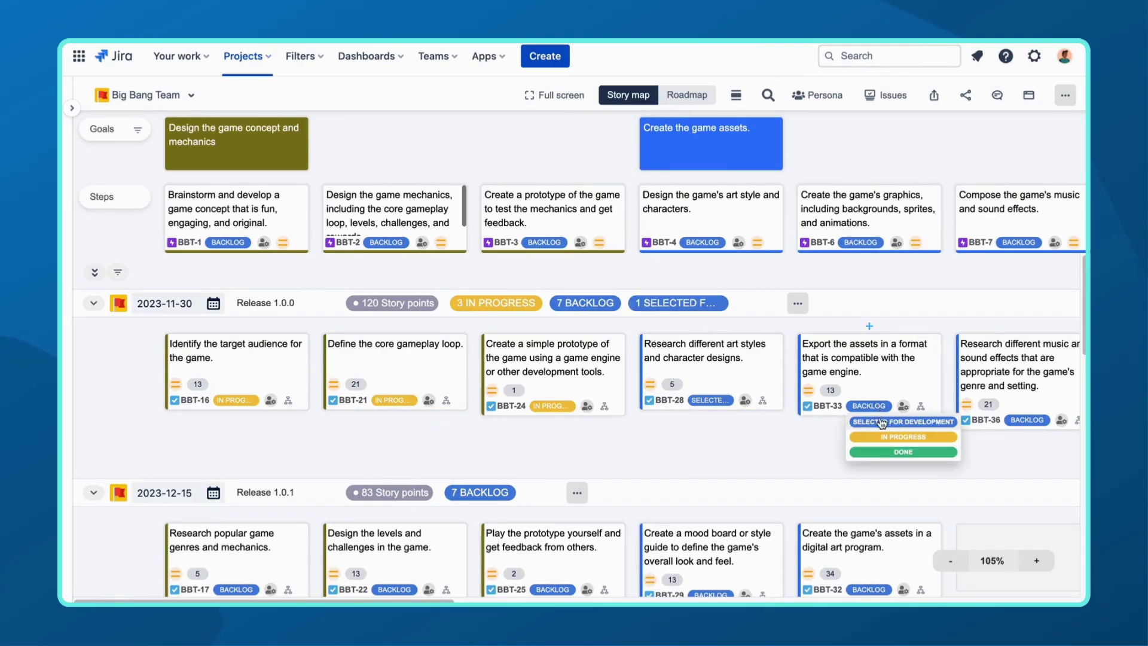
pyautogui.click(880, 436)
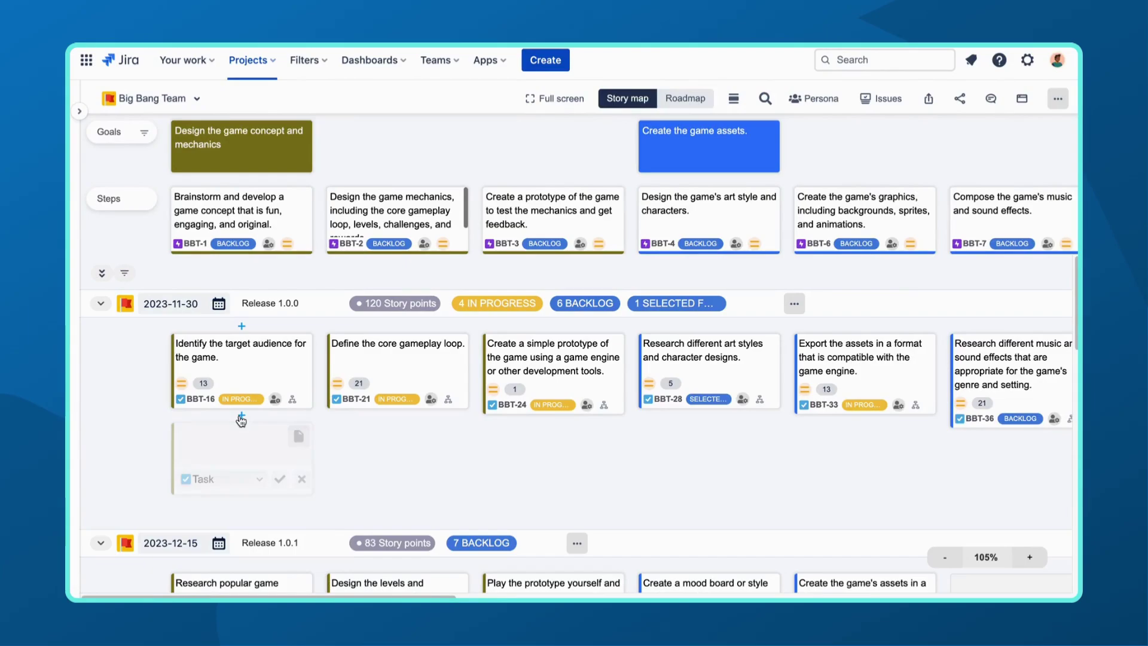
# Add an online survey task and a 'Design outfits for main characters' task below BBT-28.
pyautogui.write('Online survey for target audience.')
pyautogui.click(278, 488)
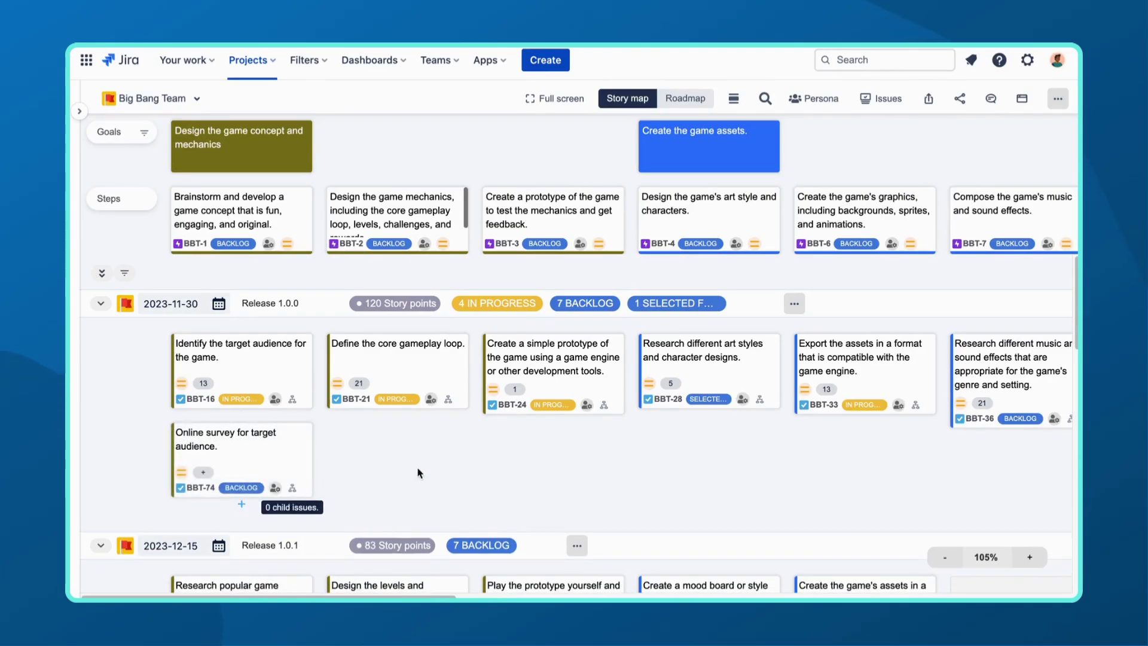
pyautogui.click(711, 421)
pyautogui.write('Design outfits for main characters')
pyautogui.click(747, 487)
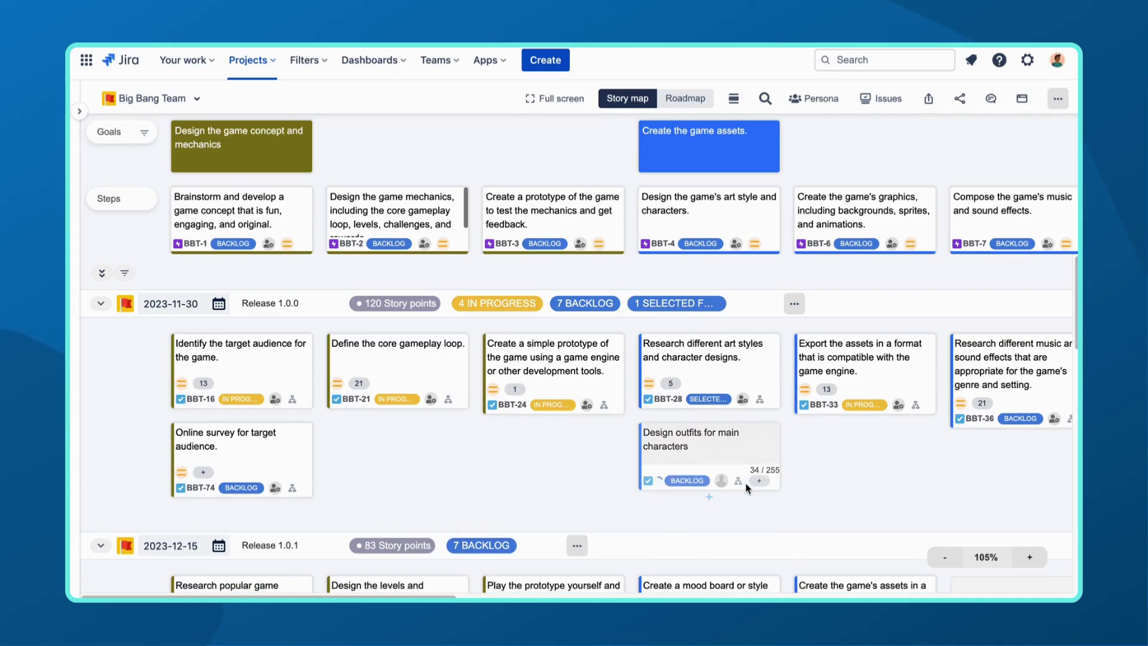